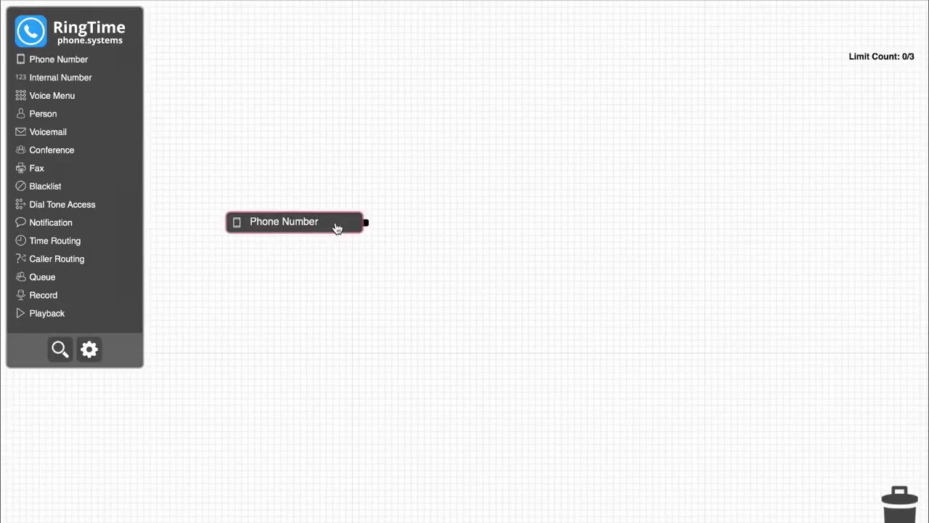
# Assign the UK number to the phone node and add a Person node to its right.
pyautogui.click(339, 273)
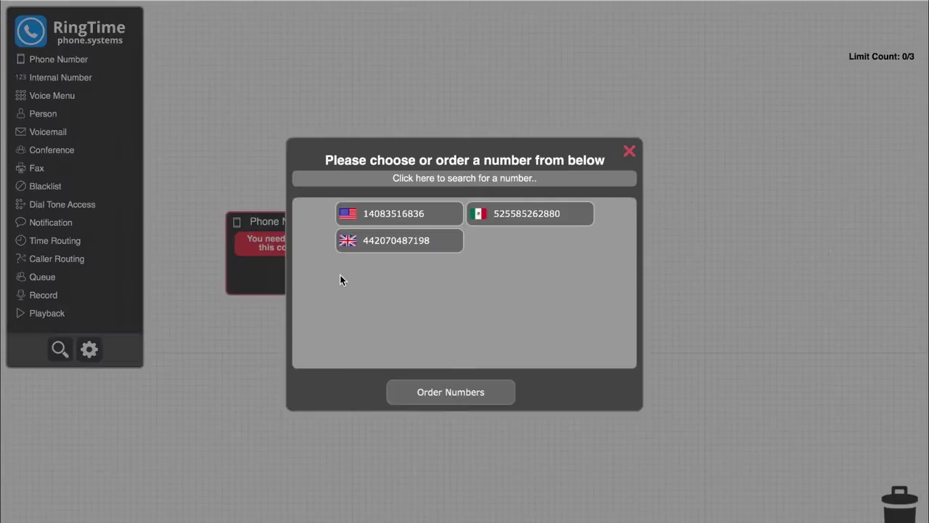
pyautogui.click(398, 249)
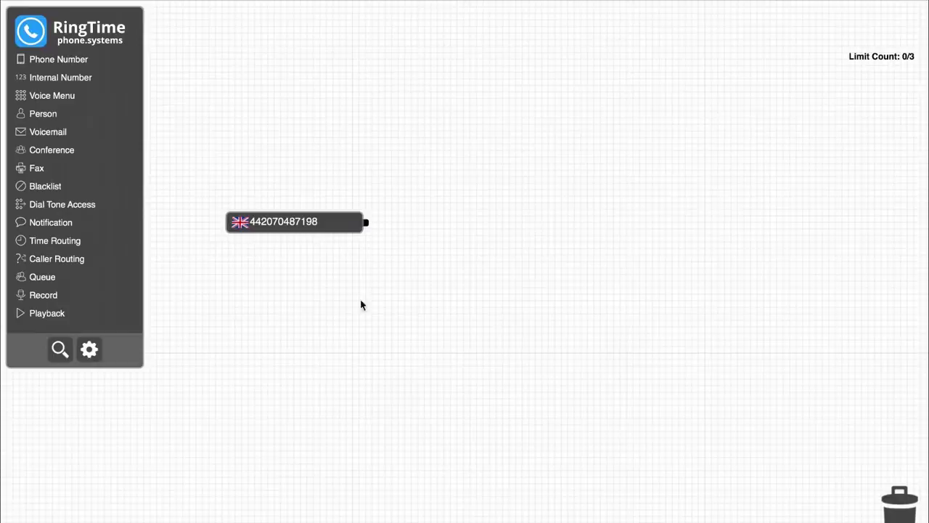
pyautogui.moveTo(40, 116); pyautogui.dragTo(532, 231)
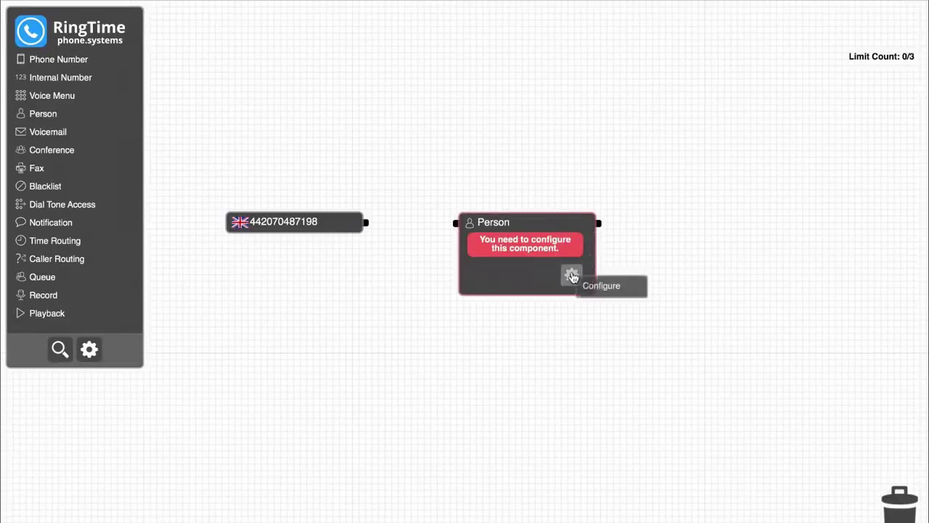
# Name the person and give them a Mobile contact number, skipping verification.
pyautogui.click(573, 273)
pyautogui.write('Bob')
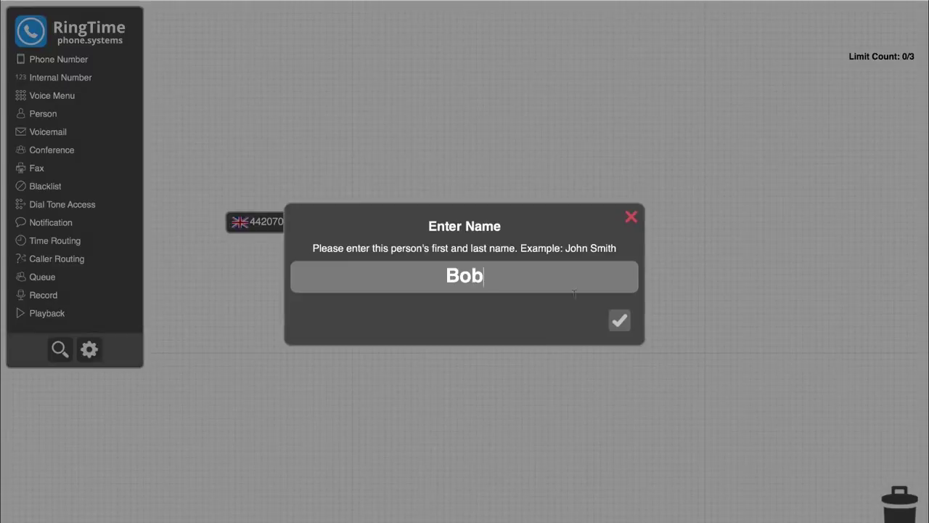
pyautogui.click(622, 320)
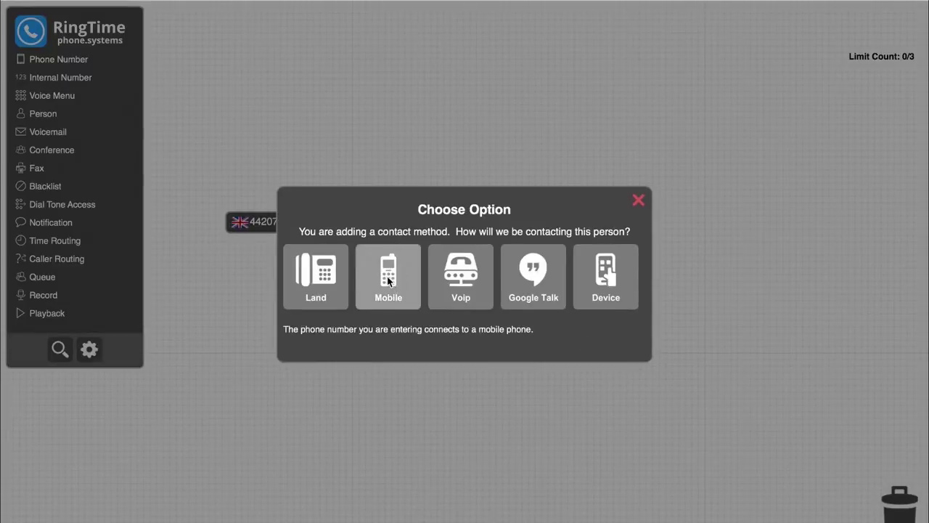
pyautogui.click(388, 281)
pyautogui.click(623, 337)
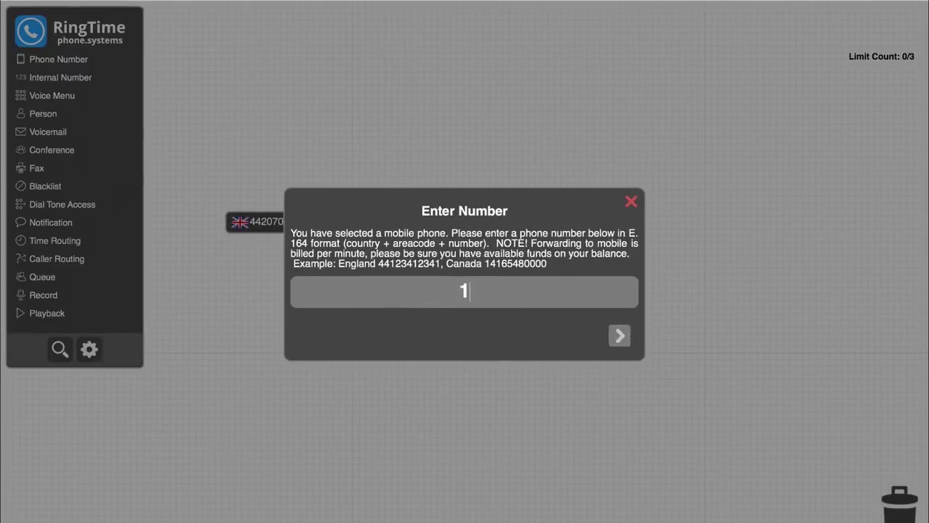
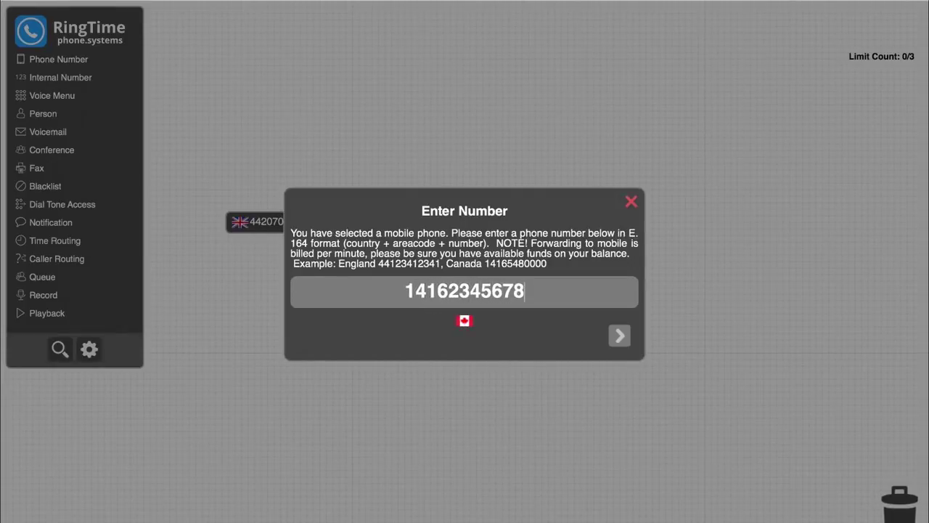
pyautogui.click(620, 336)
pyautogui.click(530, 298)
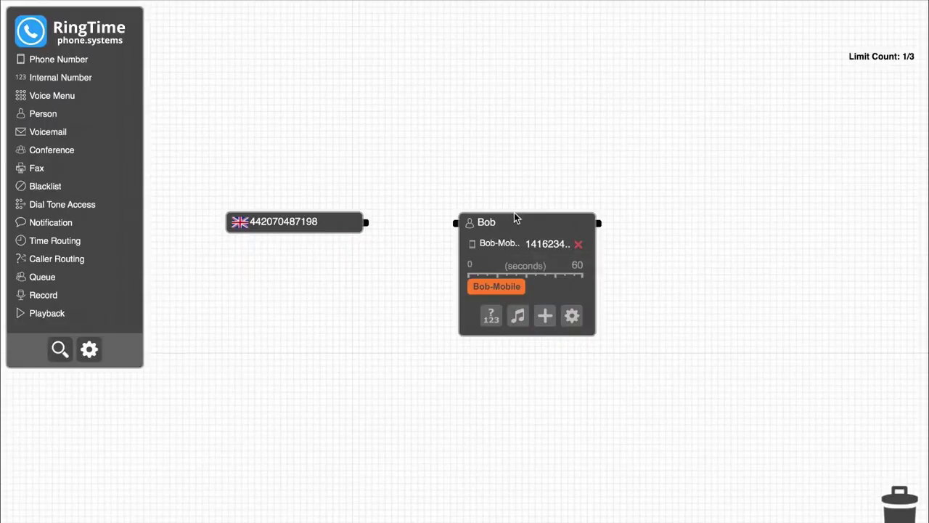
# Collapse the Person node and wire the UK number's output into it.
pyautogui.click(516, 222)
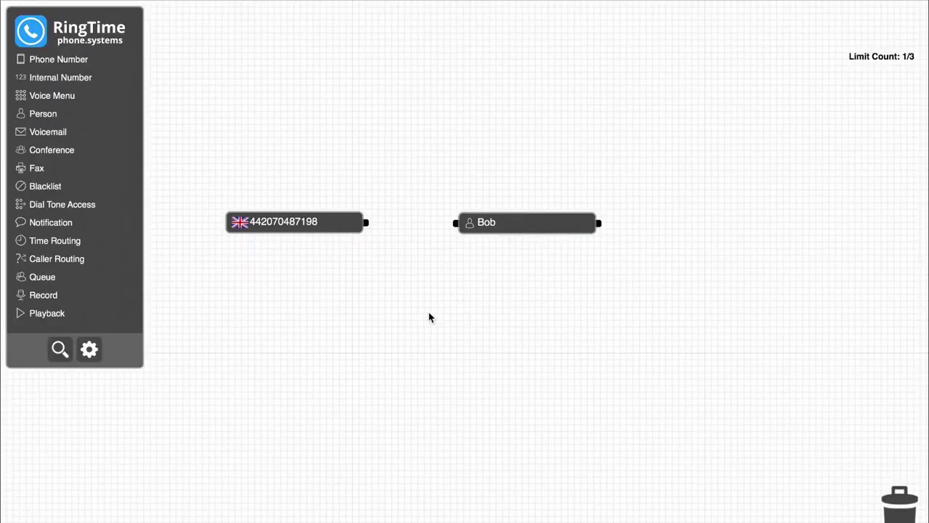
pyautogui.moveTo(367, 224); pyautogui.dragTo(447, 226)
# Add a Land contact with its default name and the landline number to the person.
pyautogui.click(515, 231)
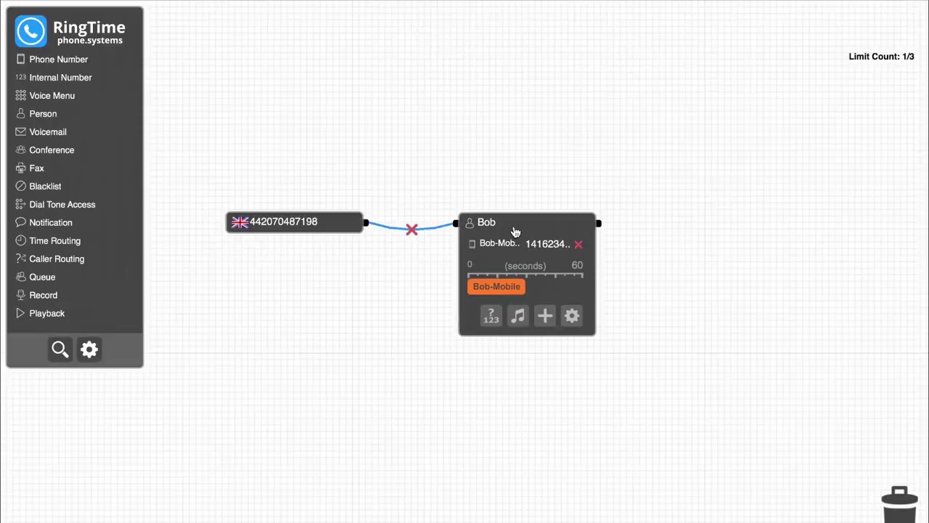
pyautogui.click(545, 317)
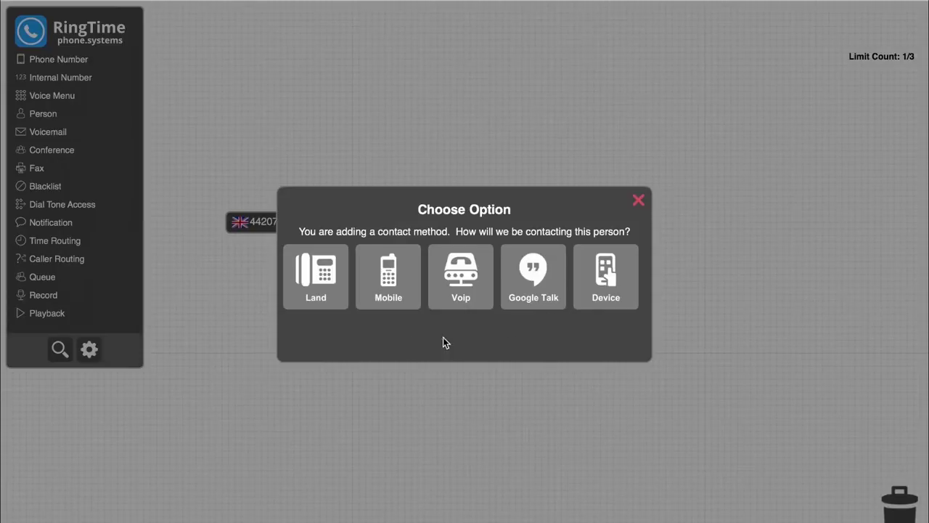
pyautogui.click(328, 280)
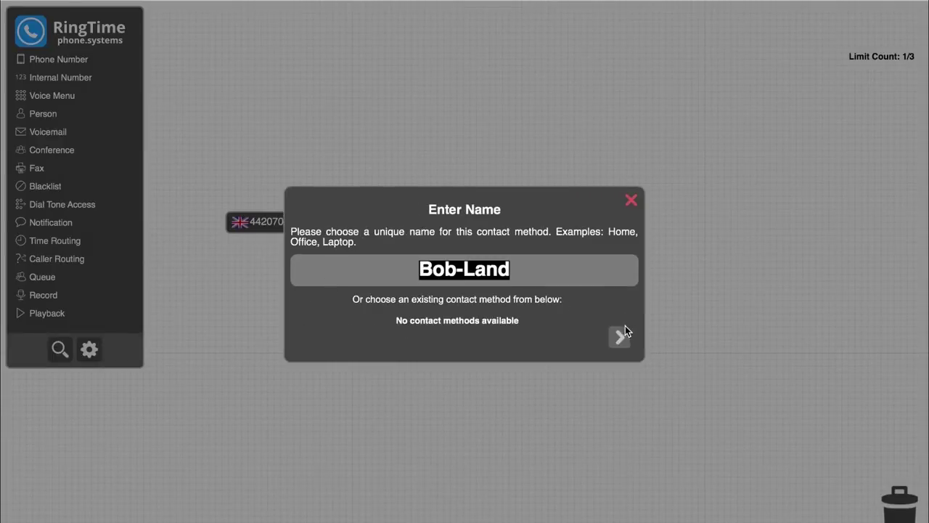
pyautogui.click(621, 336)
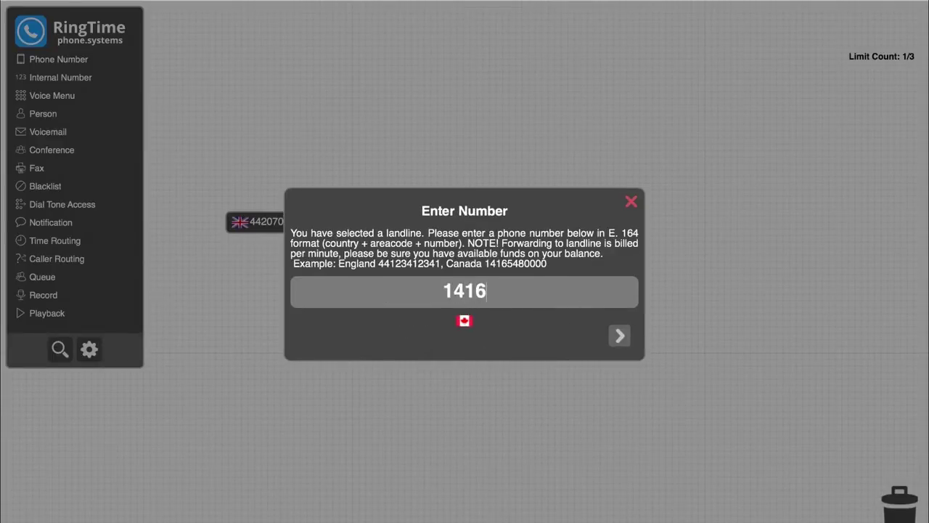
pyautogui.click(621, 336)
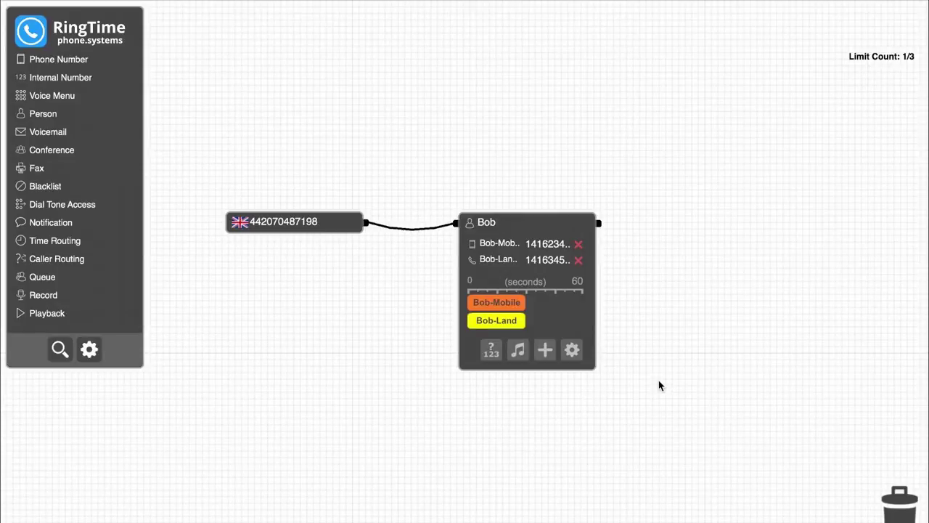
# Stretch the landline's ring bar to 60 seconds and shift the mobile's ring window to the end.
pyautogui.moveTo(501, 306); pyautogui.dragTo(597, 329)
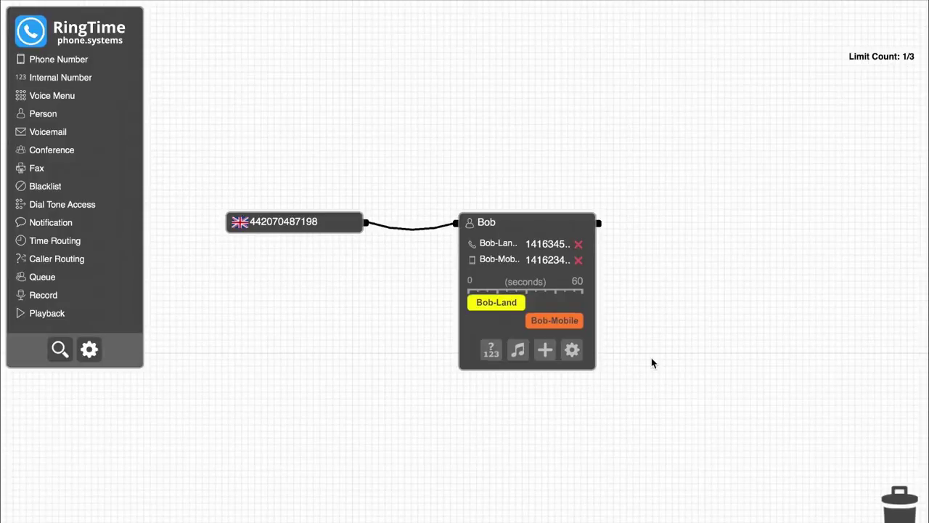
pyautogui.moveTo(527, 309); pyautogui.dragTo(594, 308)
pyautogui.moveTo(525, 321); pyautogui.dragTo(553, 327)
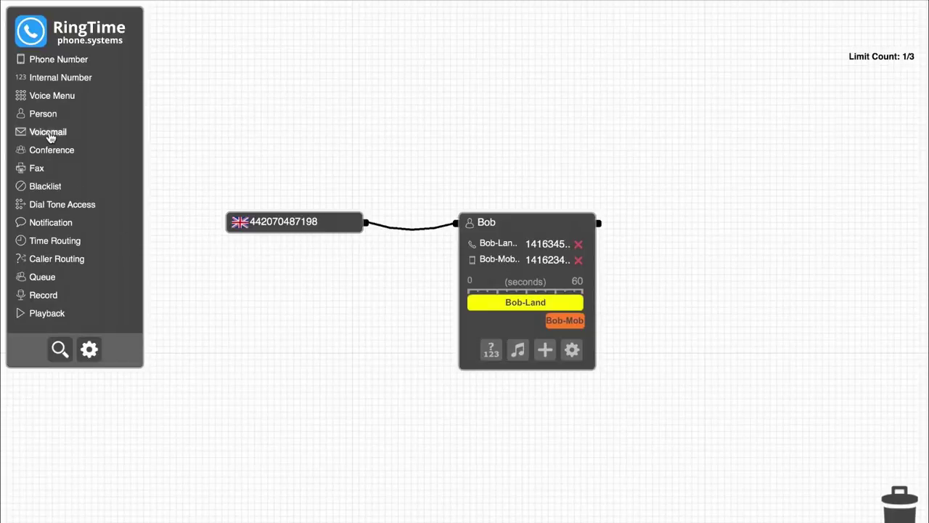
# Add a Voicemail node with the person's e-mail address and record a 5-second greeting.
pyautogui.moveTo(49, 136); pyautogui.dragTo(774, 228)
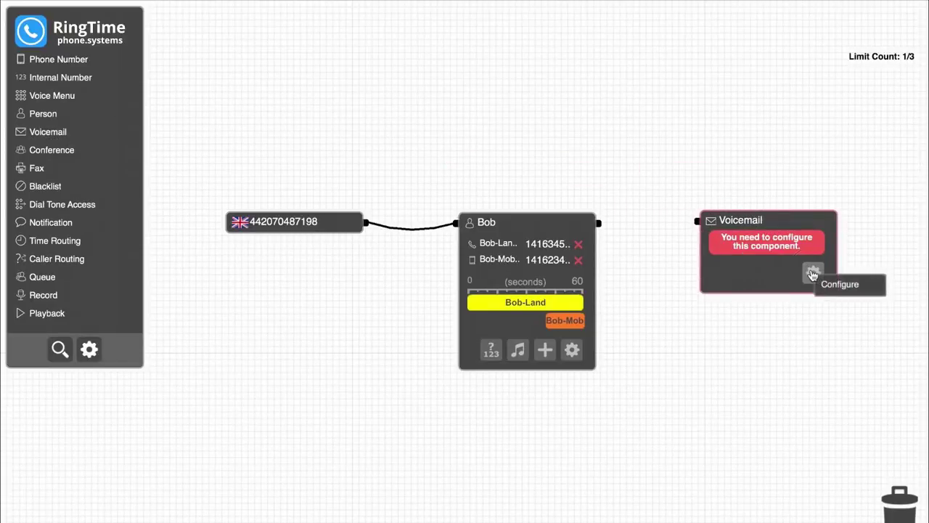
pyautogui.click(811, 274)
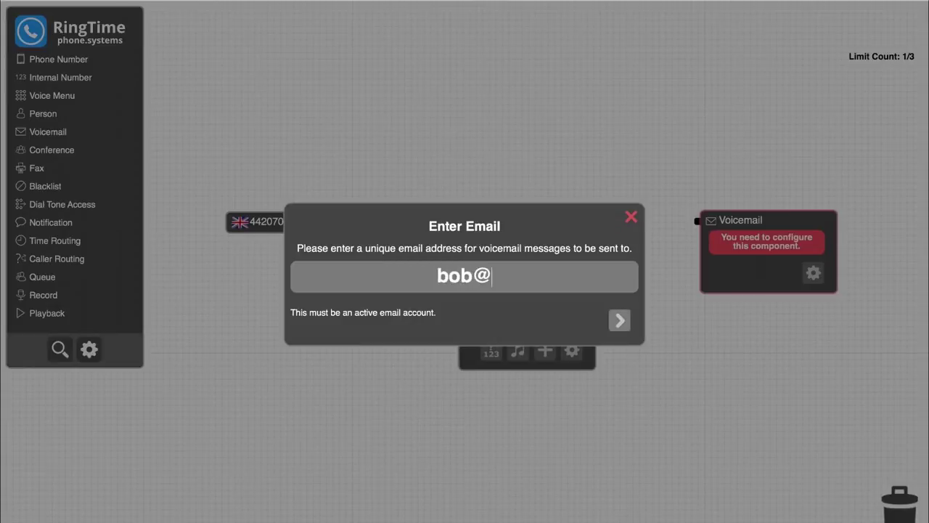
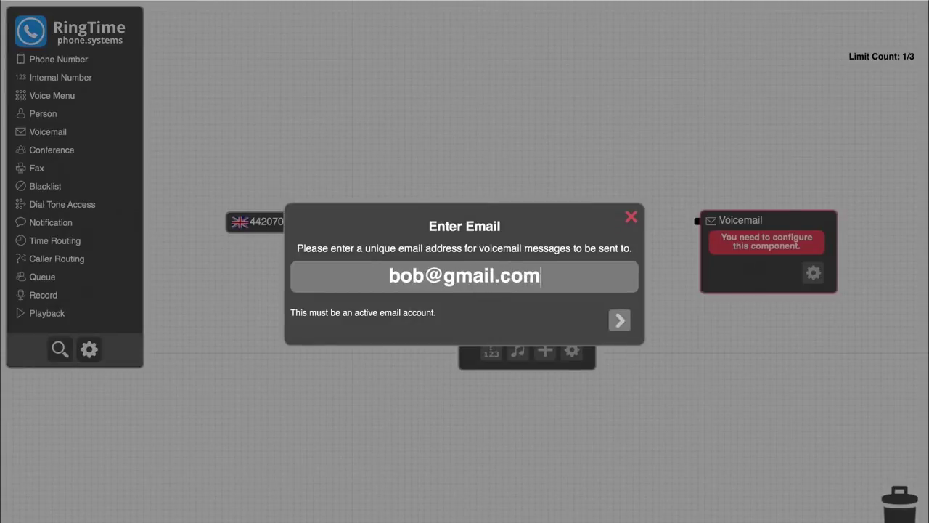
pyautogui.click(620, 320)
pyautogui.click(414, 289)
pyautogui.click(464, 309)
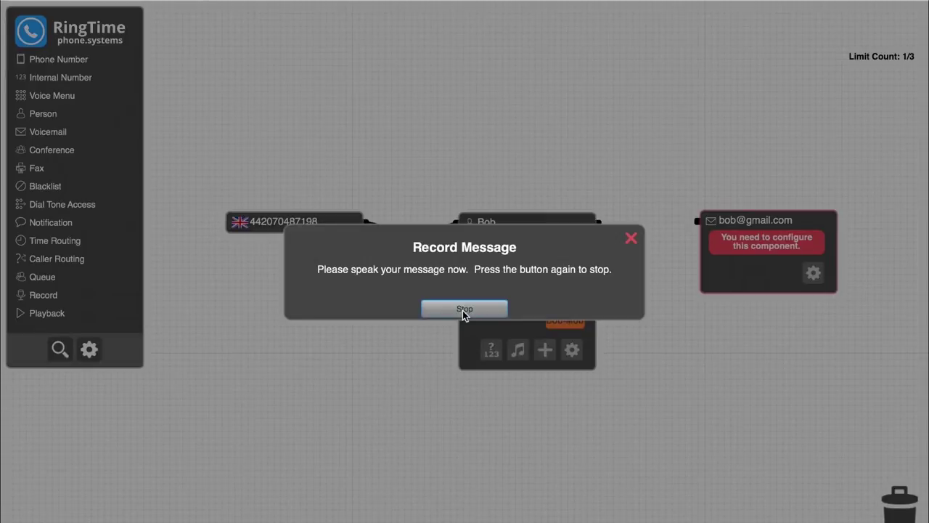
pyautogui.click(464, 308)
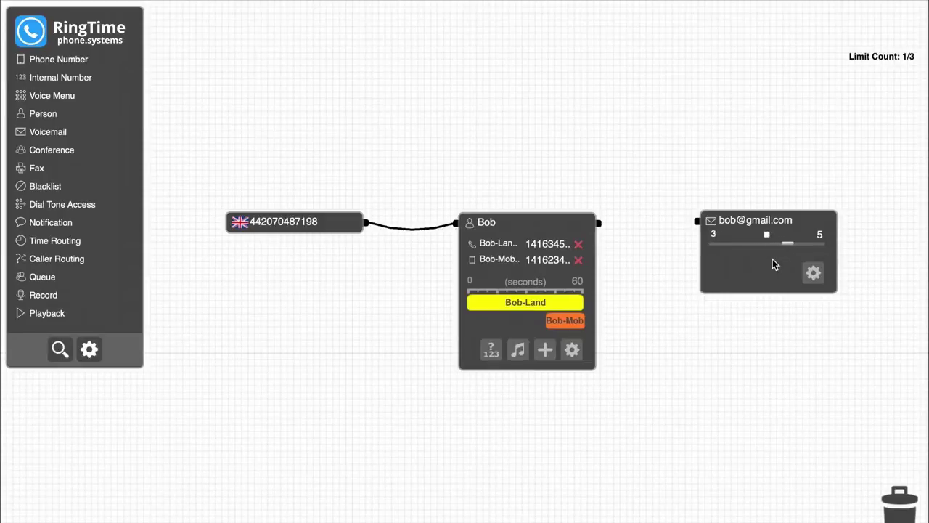
# Wire the first person's output into the voicemail node for unanswered calls.
pyautogui.moveTo(598, 223); pyautogui.dragTo(697, 221)
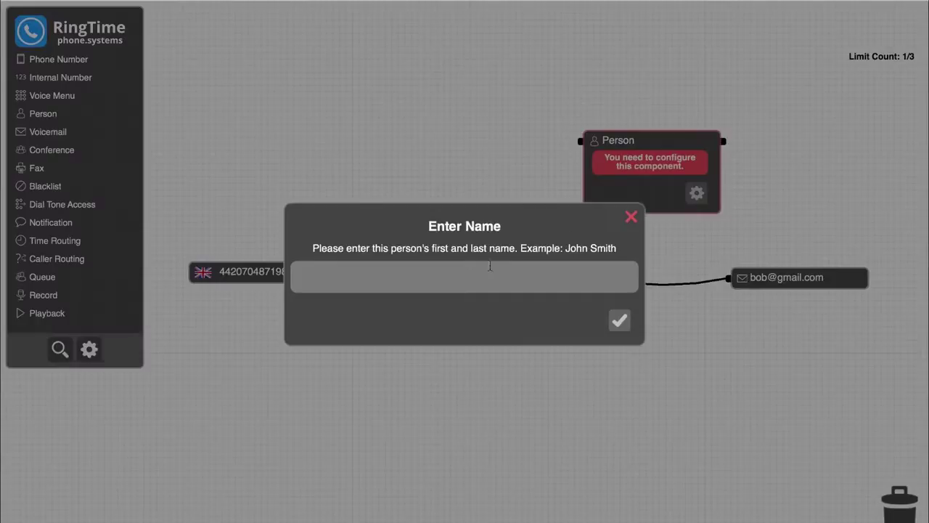
# Name the second person and give them a Land contact with the default label and landline number.
pyautogui.write('Susie')
pyautogui.press('Return')
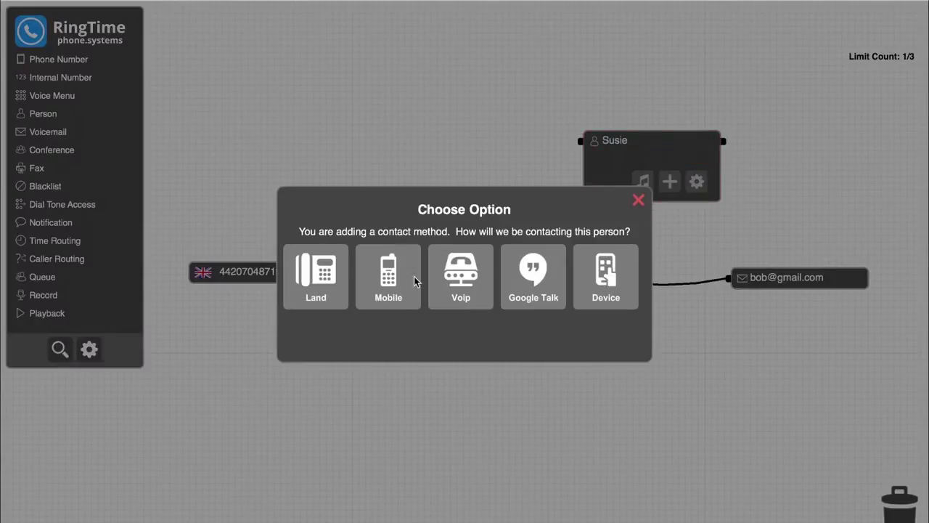
pyautogui.click(318, 275)
pyautogui.click(620, 342)
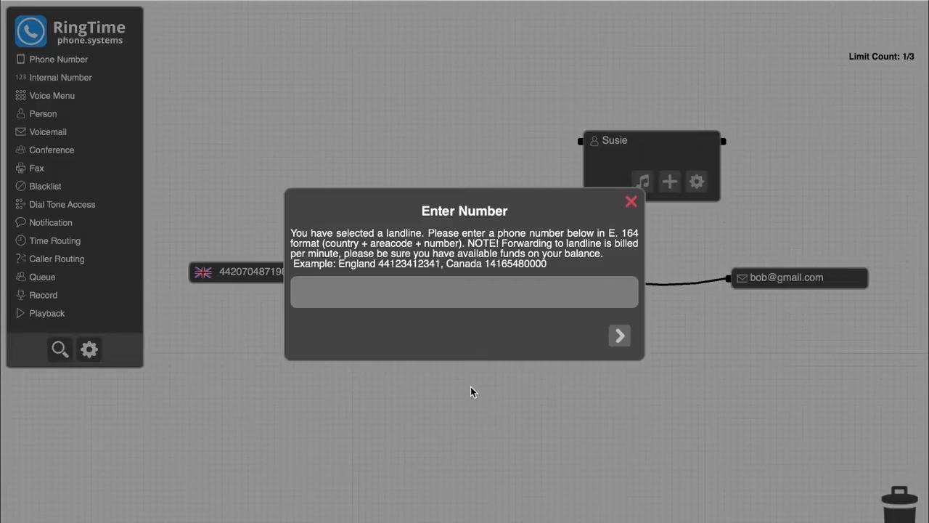
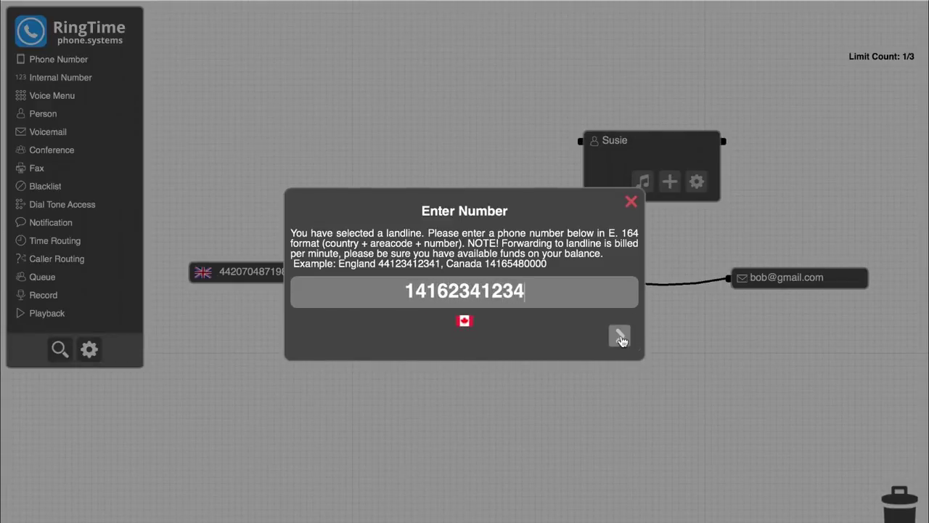
pyautogui.click(622, 341)
pyautogui.click(595, 355)
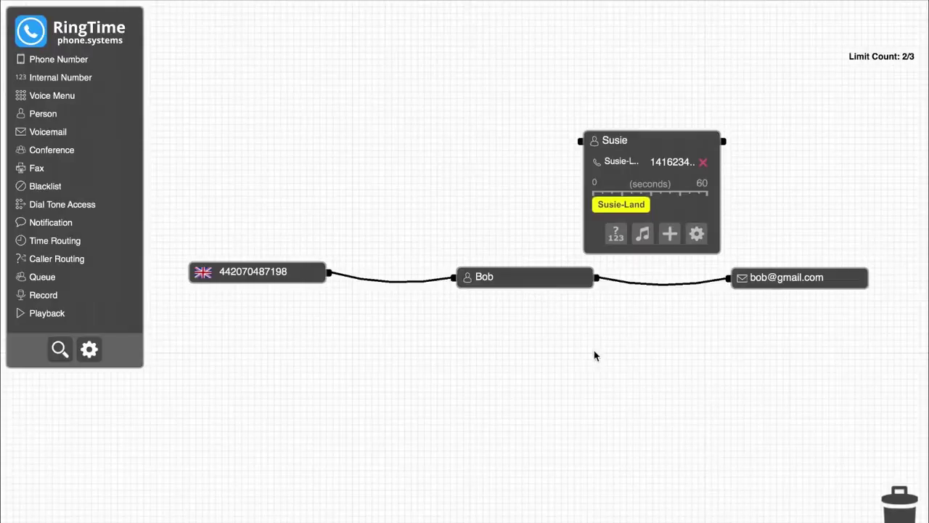
# Rewire the chain so the first person leads to the second person, then to voicemail.
pyautogui.moveTo(659, 284); pyautogui.dragTo(577, 140)
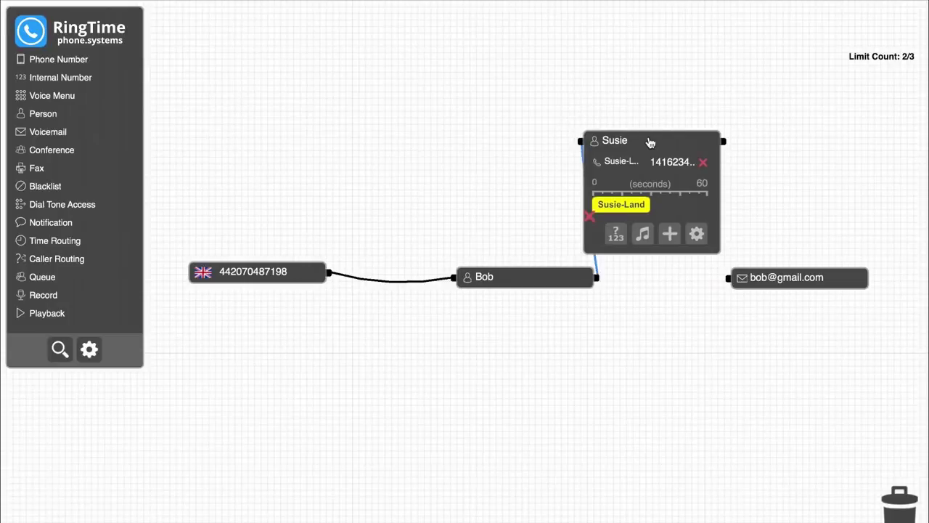
pyautogui.moveTo(724, 141); pyautogui.dragTo(728, 278)
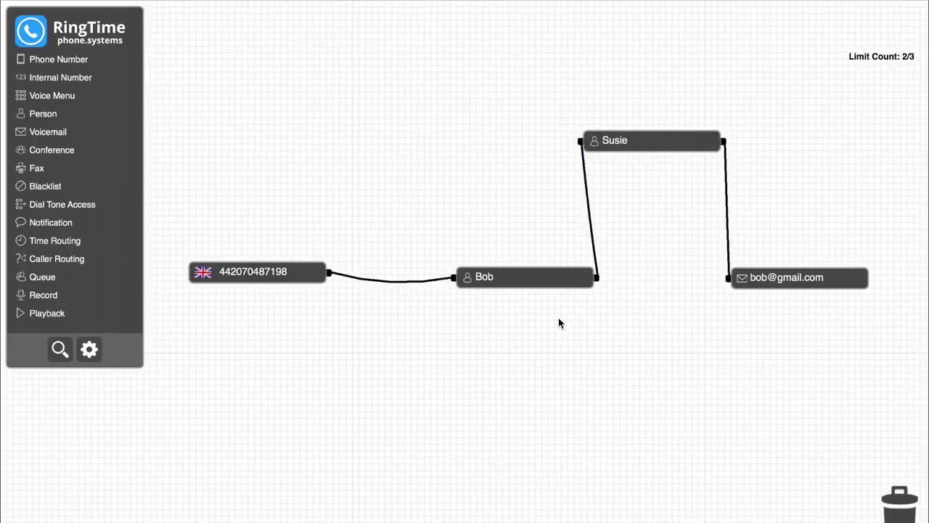
pyautogui.moveTo(556, 283); pyautogui.dragTo(517, 245)
pyautogui.moveTo(647, 149); pyautogui.dragTo(653, 203)
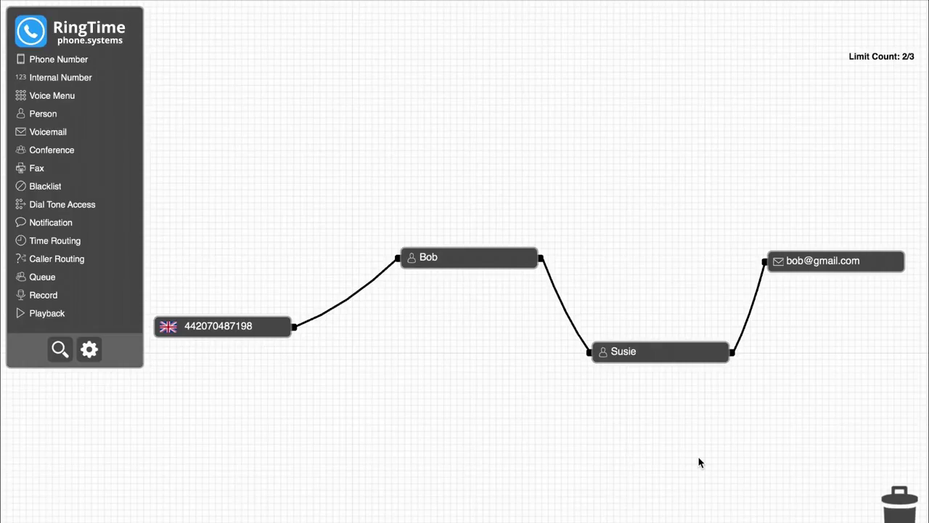
# Move the first person's node higher and to the right on the canvas.
pyautogui.moveTo(477, 259); pyautogui.dragTo(614, 197)
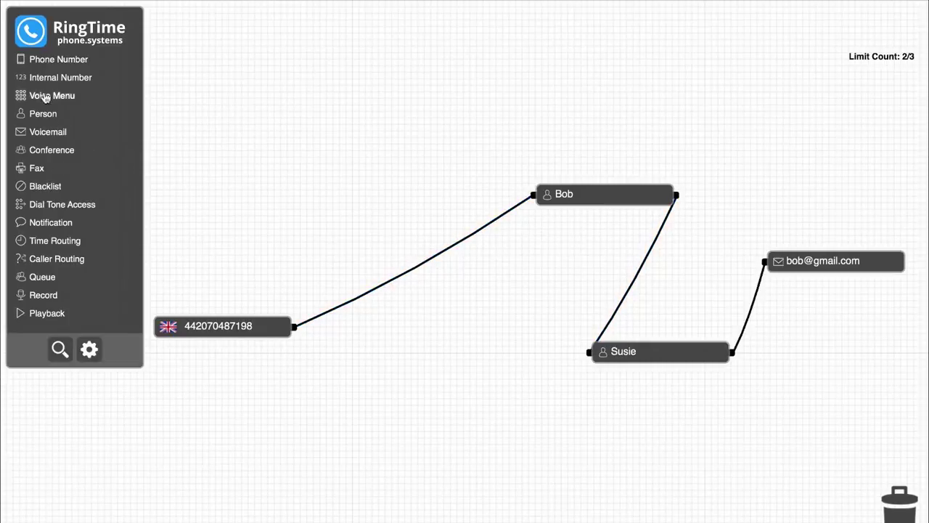
# Add a Voice Menu named 'Widgets Inc' and record a 6-second greeting for it.
pyautogui.moveTo(48, 95); pyautogui.dragTo(399, 221)
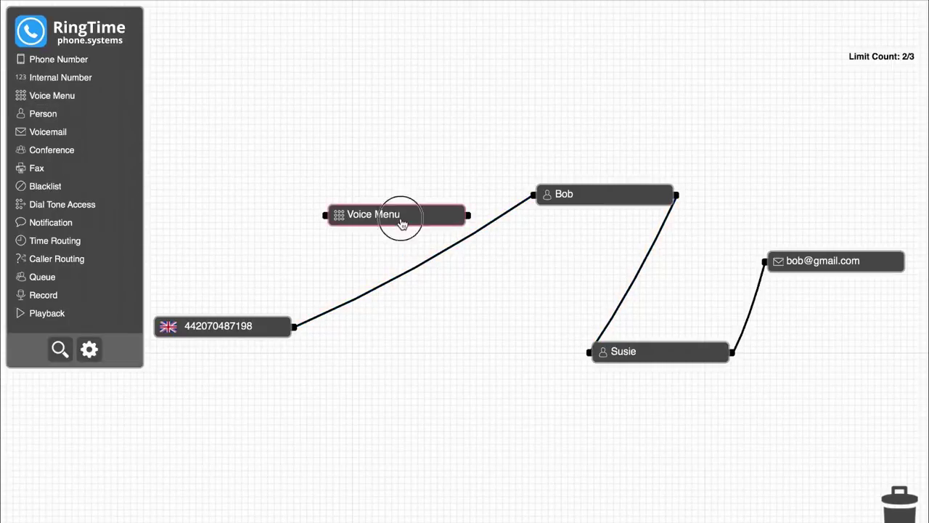
pyautogui.click(440, 266)
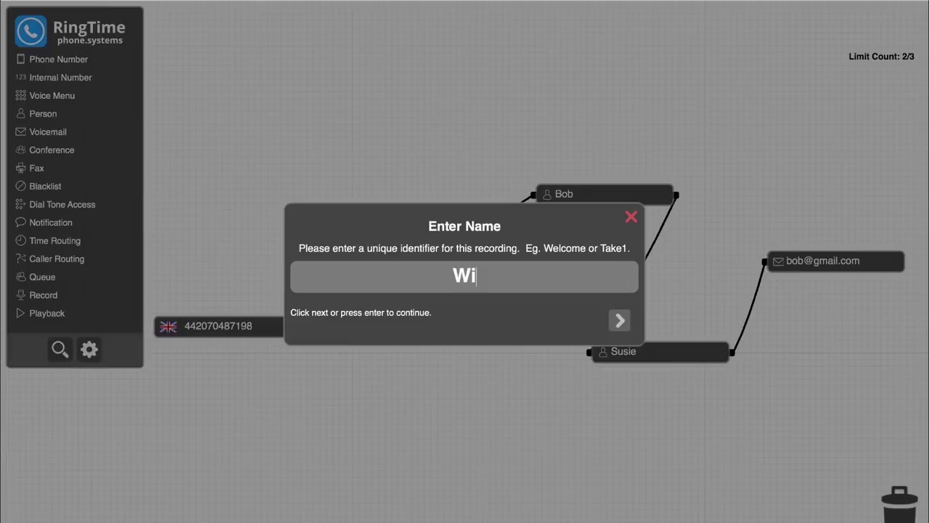
pyautogui.write('Widgets Inc')
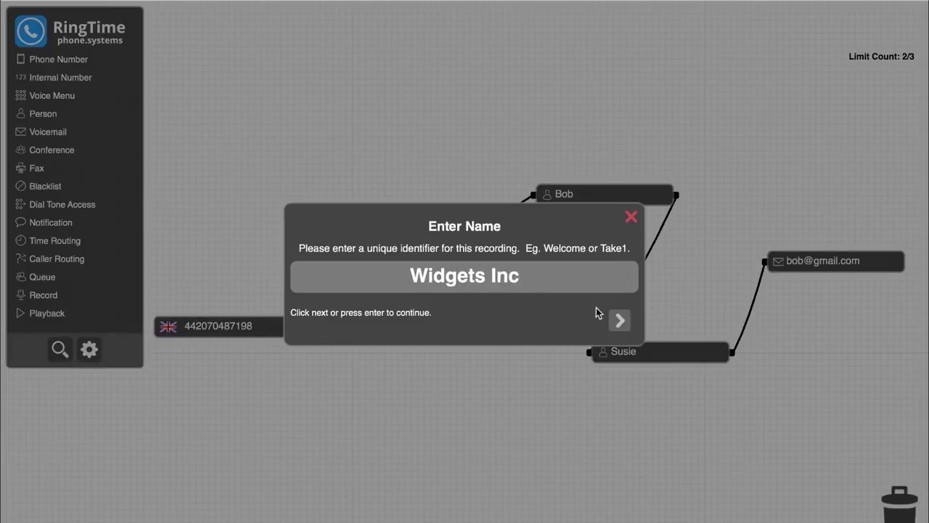
pyautogui.press('Return')
pyautogui.click(420, 284)
pyautogui.click(475, 309)
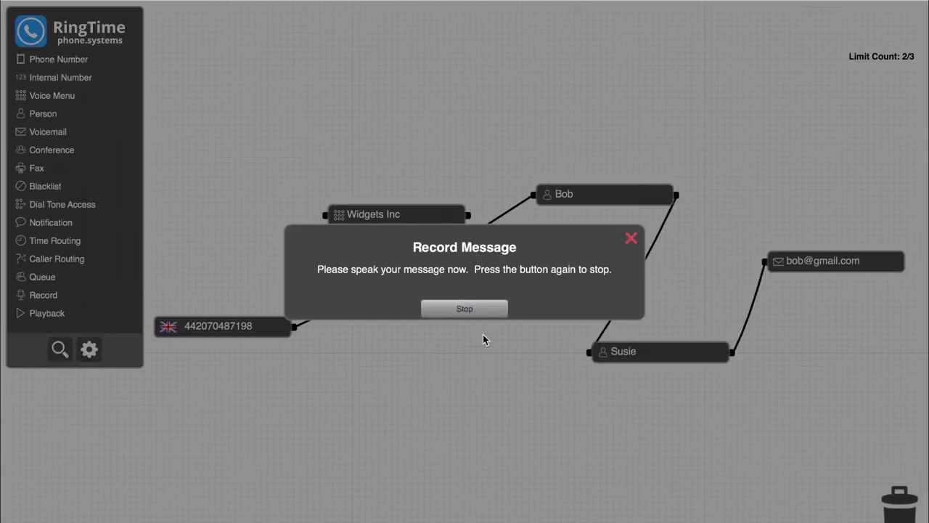
pyautogui.click(485, 309)
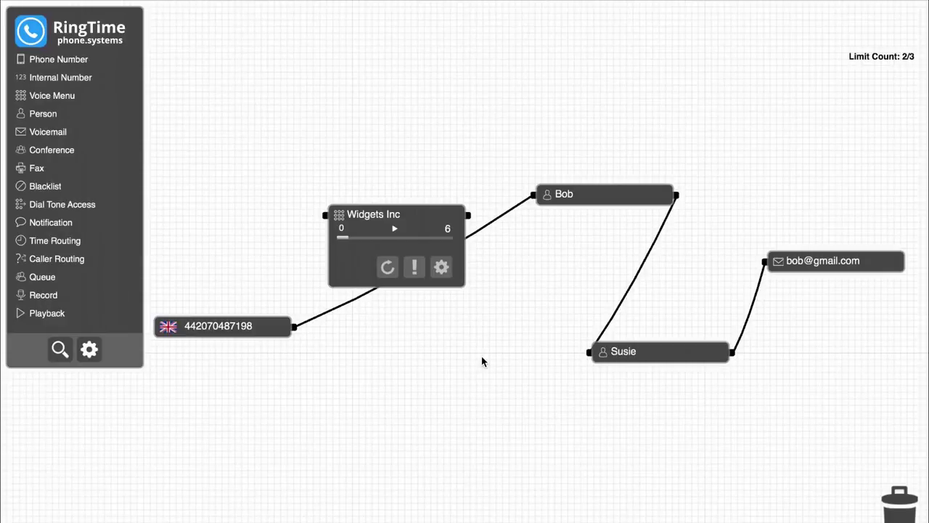
# Route the London number into Widgets Inc, with options 101 and 102 to each person, first person to voicemail.
pyautogui.moveTo(494, 218); pyautogui.dragTo(324, 215)
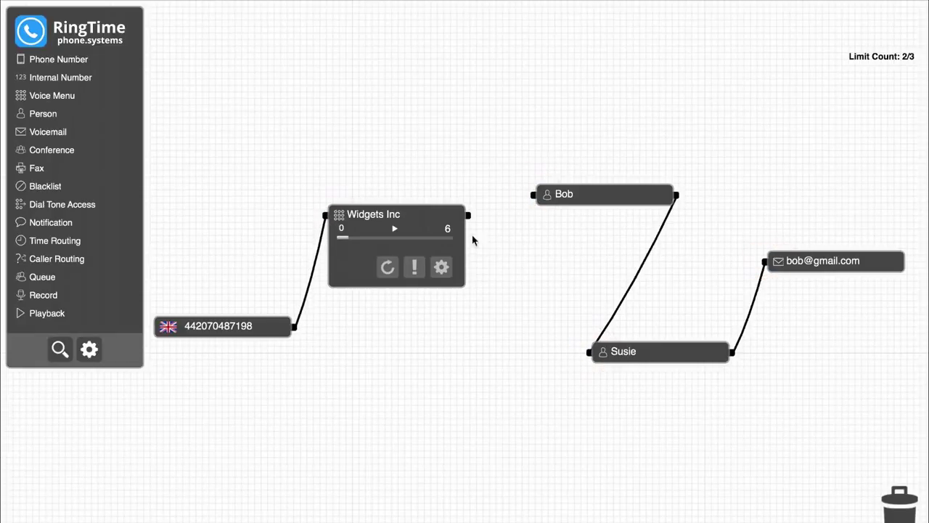
pyautogui.moveTo(470, 218); pyautogui.dragTo(534, 194)
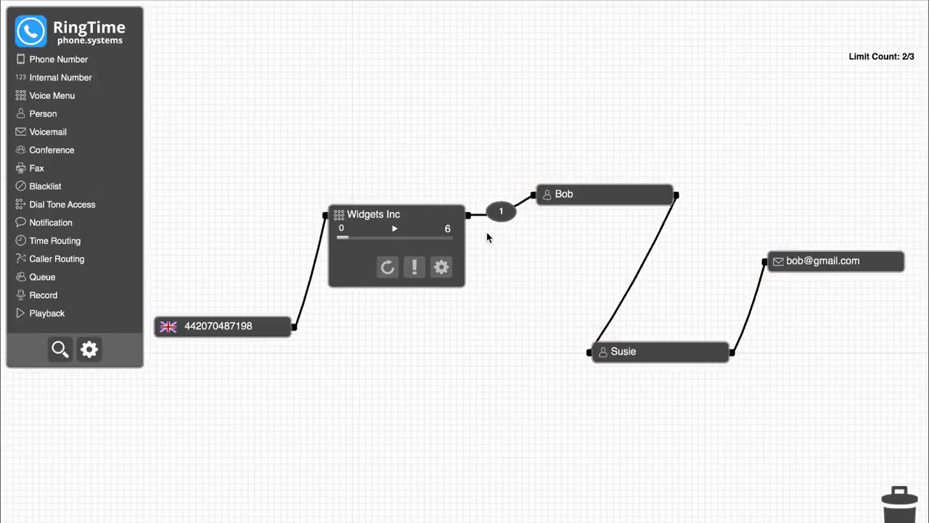
pyautogui.moveTo(473, 222); pyautogui.dragTo(576, 353)
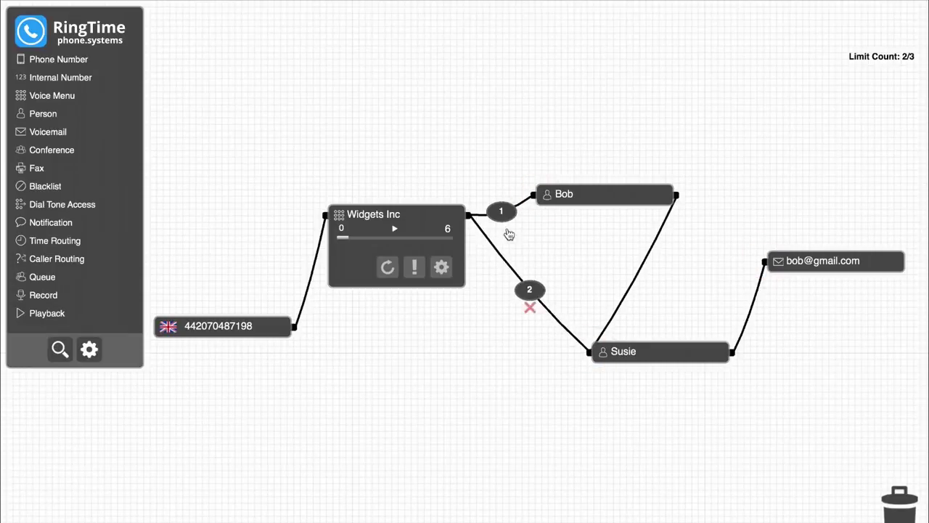
pyautogui.moveTo(508, 216)
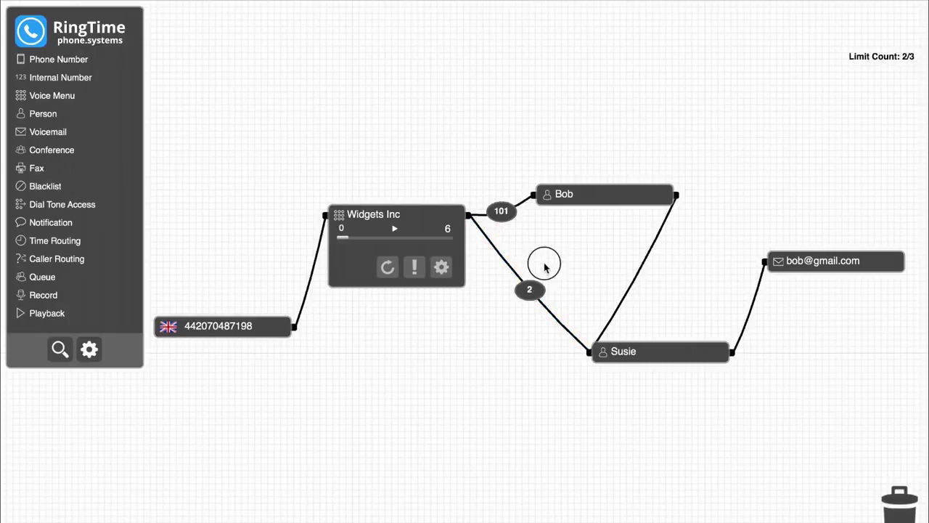
pyautogui.moveTo(531, 294)
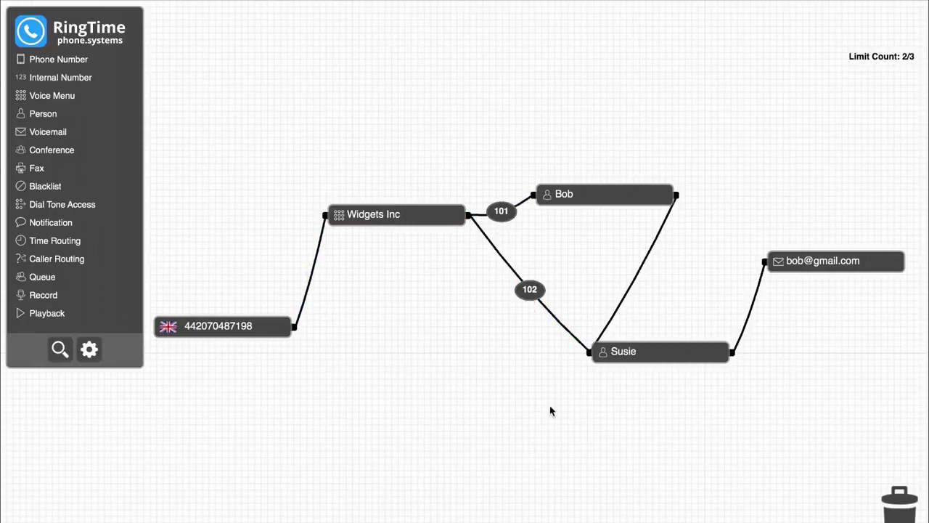
pyautogui.moveTo(634, 286)
pyautogui.moveTo(617, 312); pyautogui.dragTo(760, 263)
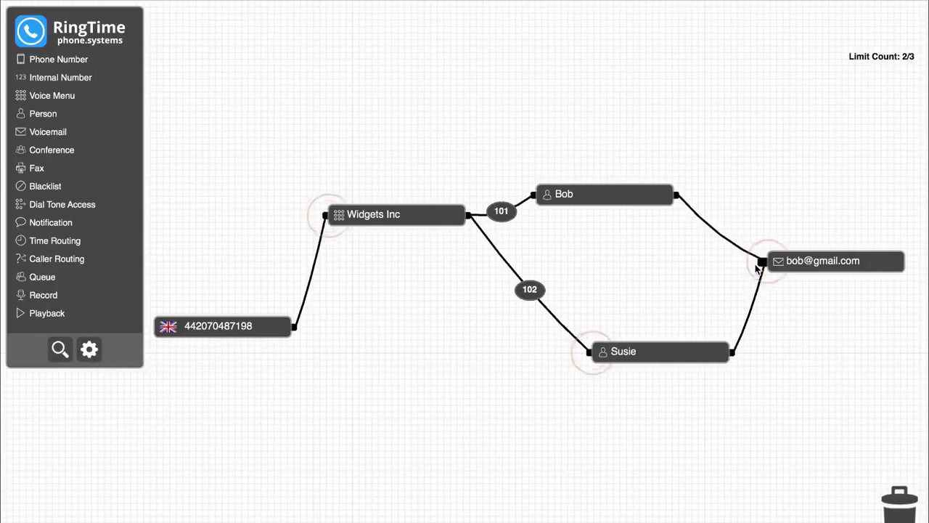